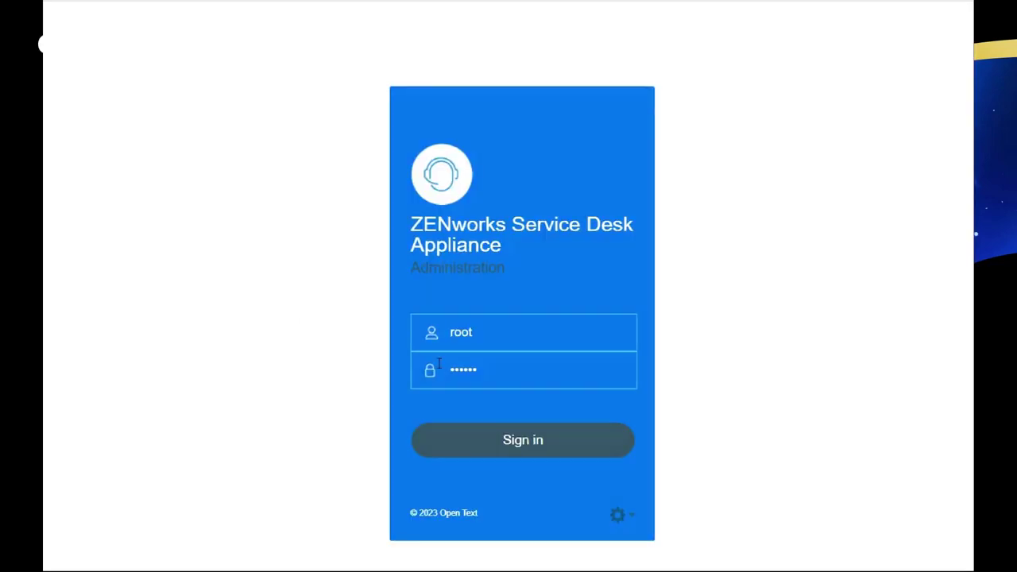
Step: Sign in to the appliance console and open Online Update under Appliance Configuration
click(516, 443)
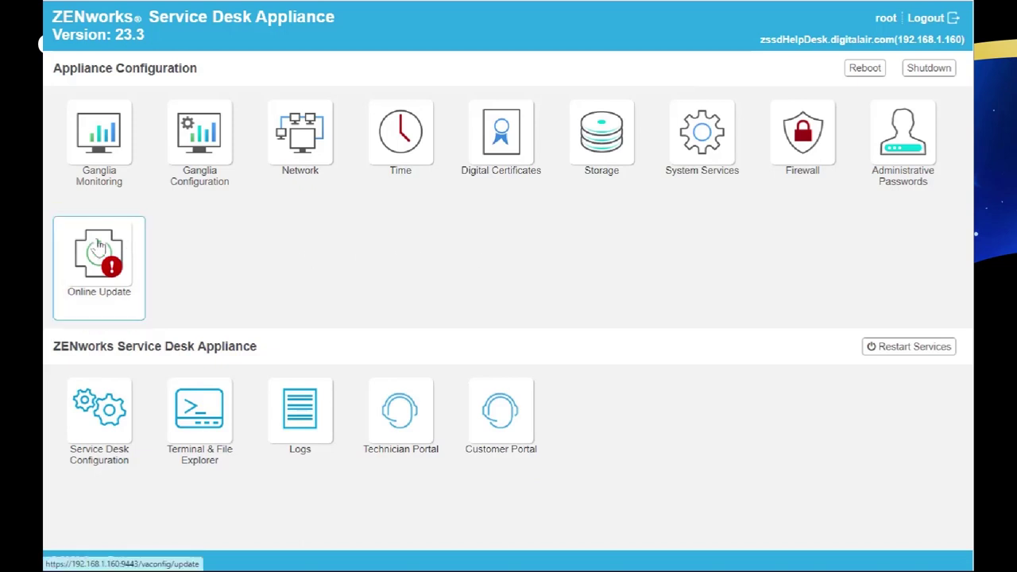
click(99, 246)
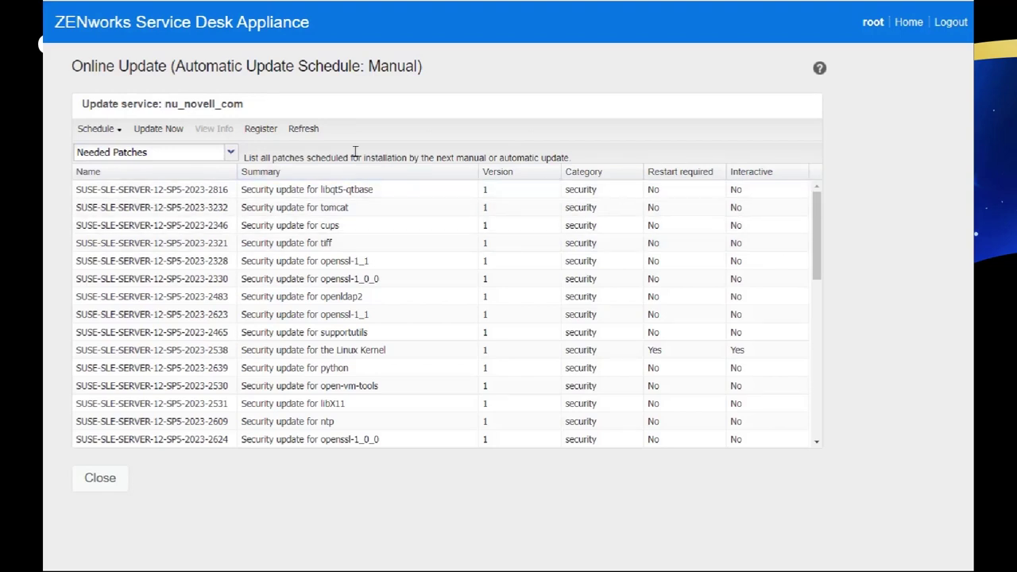
Step: Verify the active registration, then select the servicedesk-release 23.4.0 patch at the list bottom
click(266, 135)
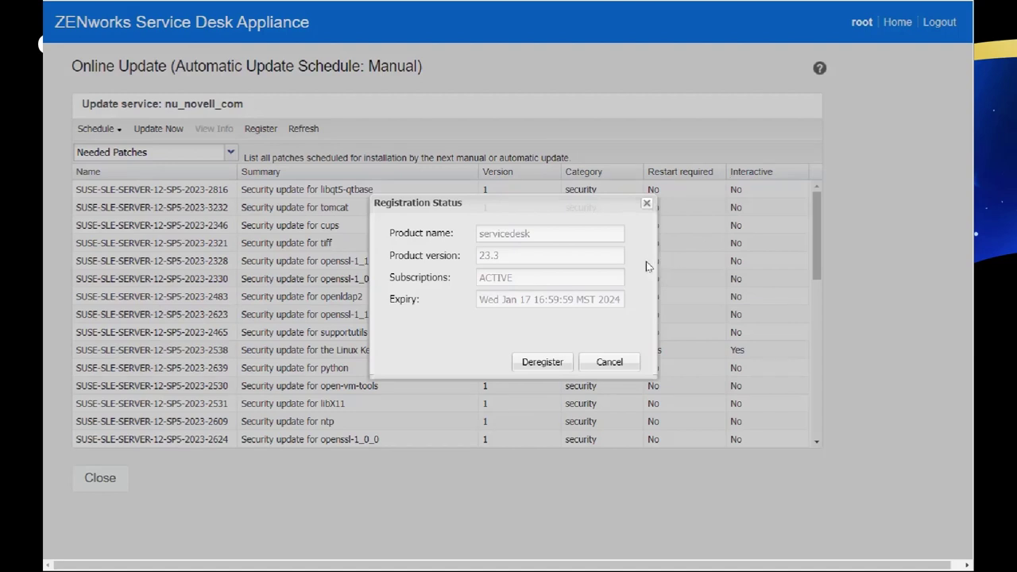
click(610, 367)
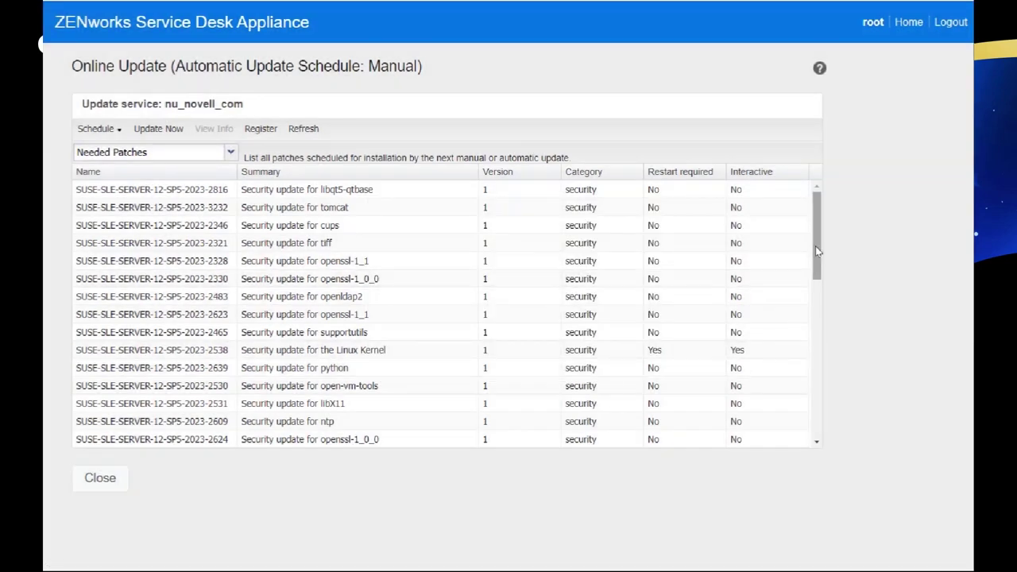
drag(817, 251, 818, 406)
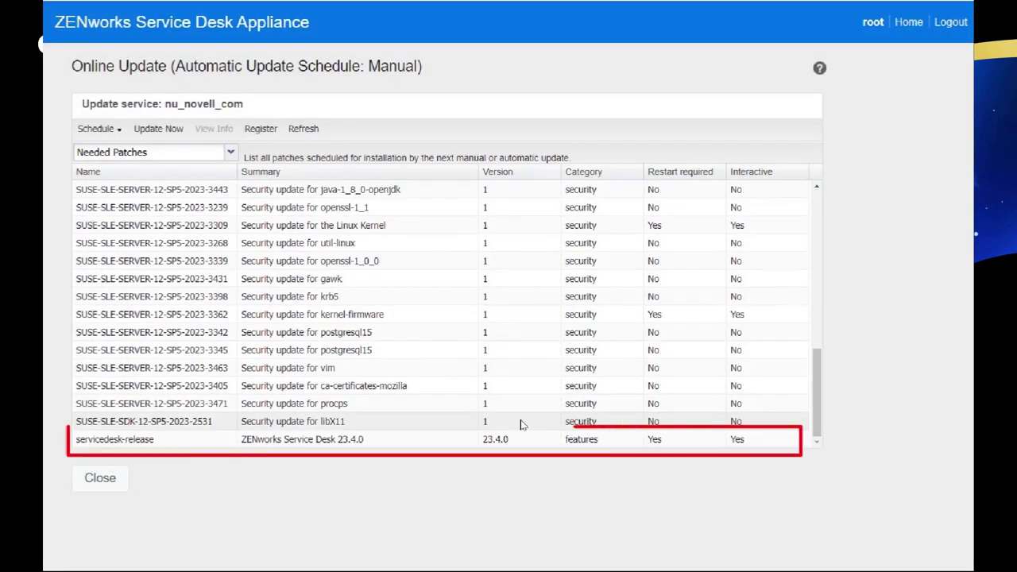
click(315, 441)
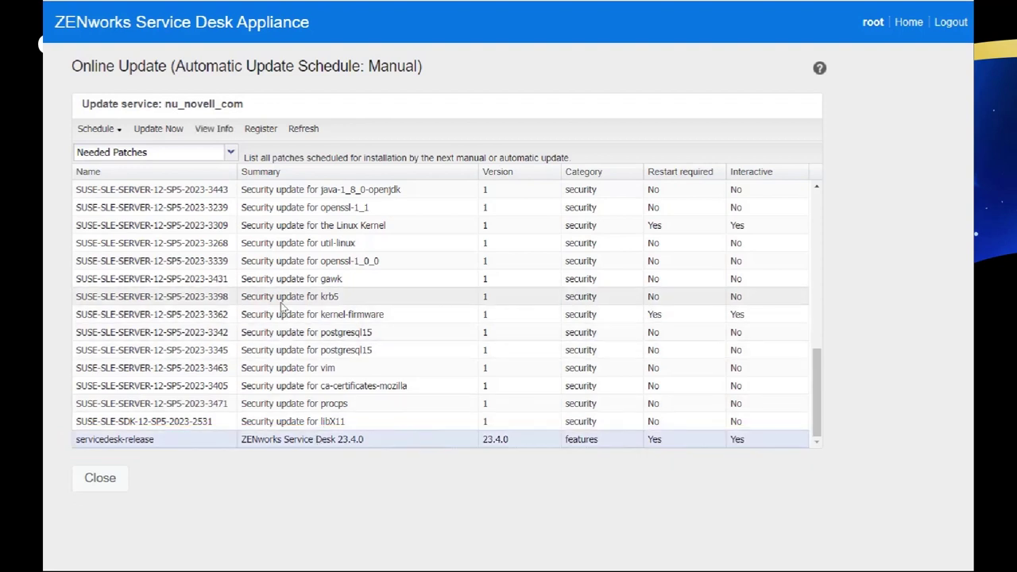
Step: Run Update Now and confirm to install every needed patch, including the 23.4.0 release
click(161, 135)
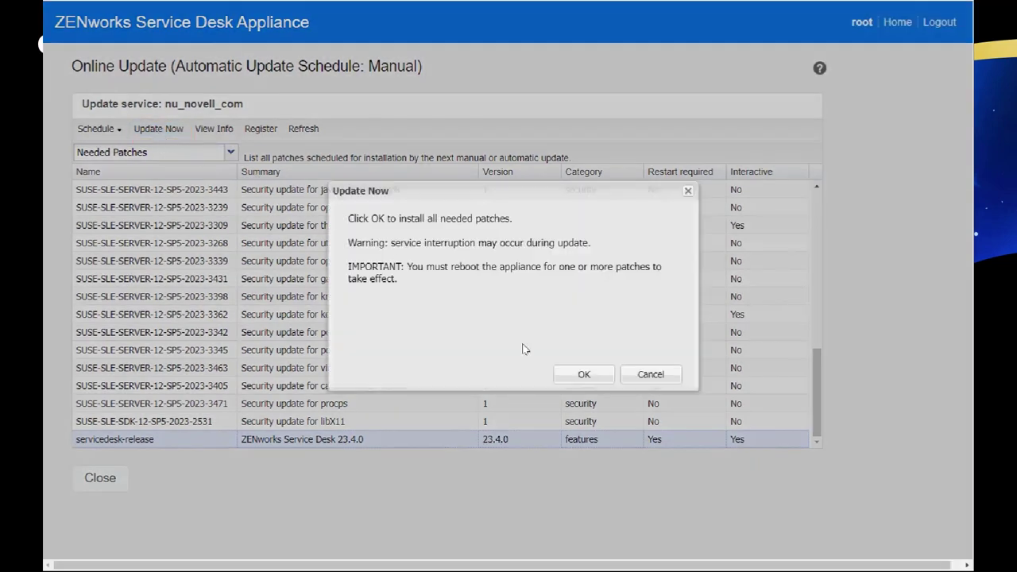
click(583, 375)
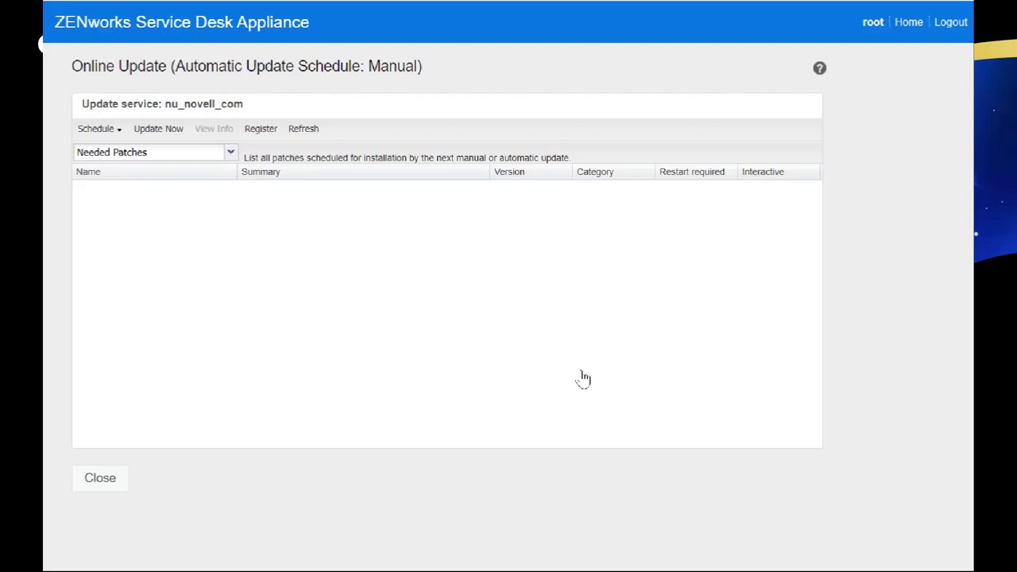
Step: Return to the appliance home page and confirm the required reboot
click(103, 482)
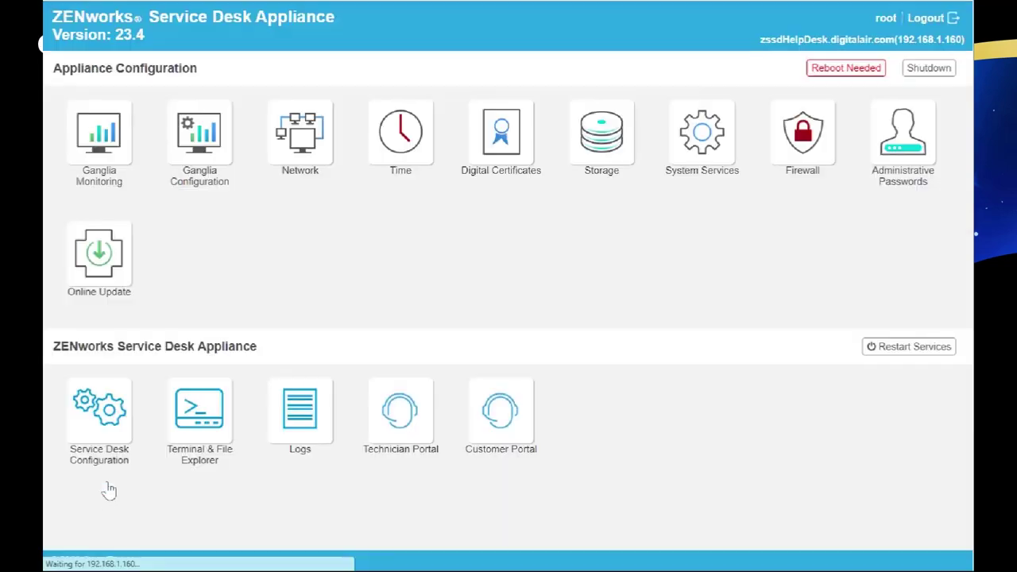
click(828, 73)
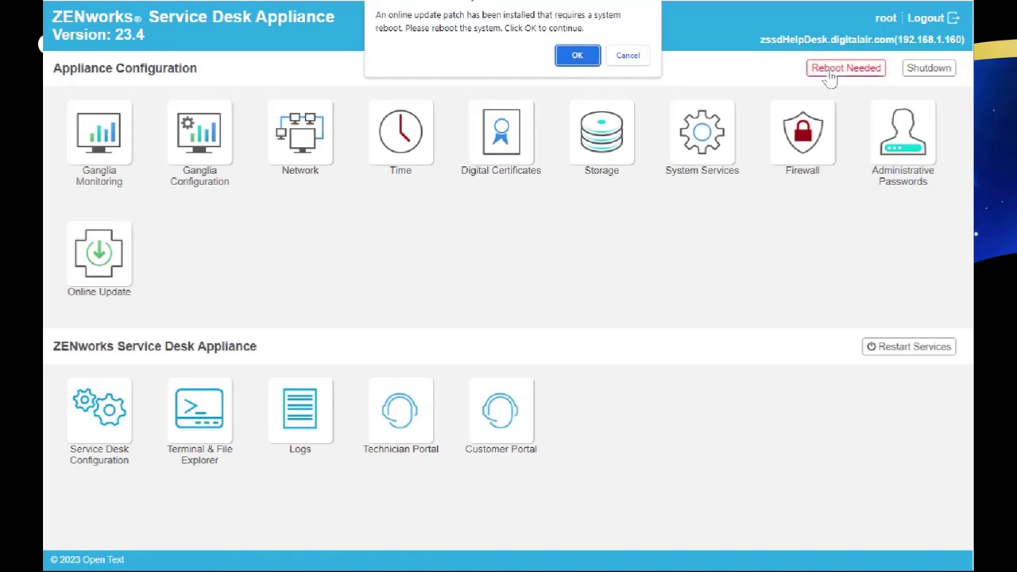
click(579, 55)
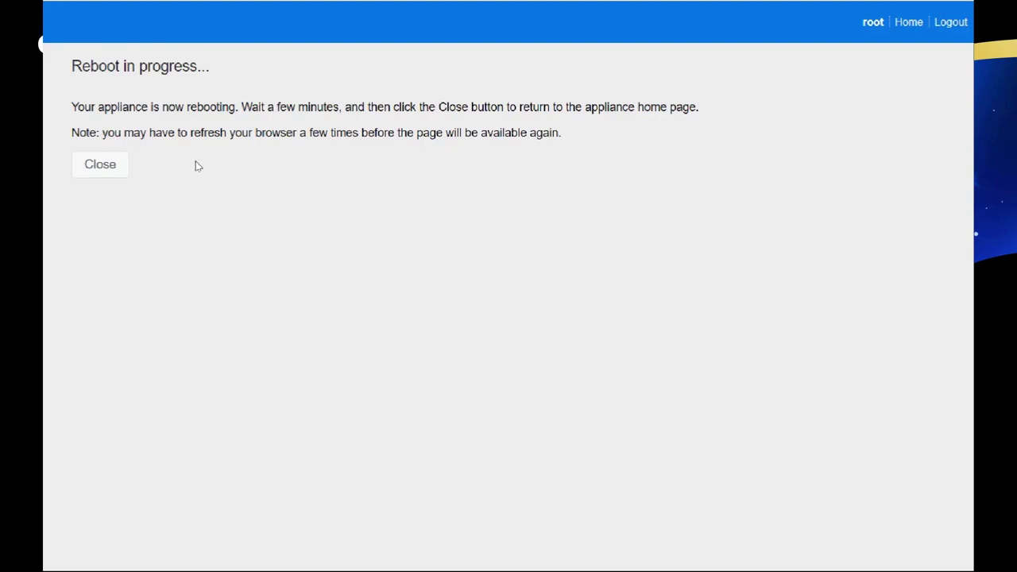
Step: Reload the appliance console after the reboot and attempt to sign in as root with a password
click(100, 165)
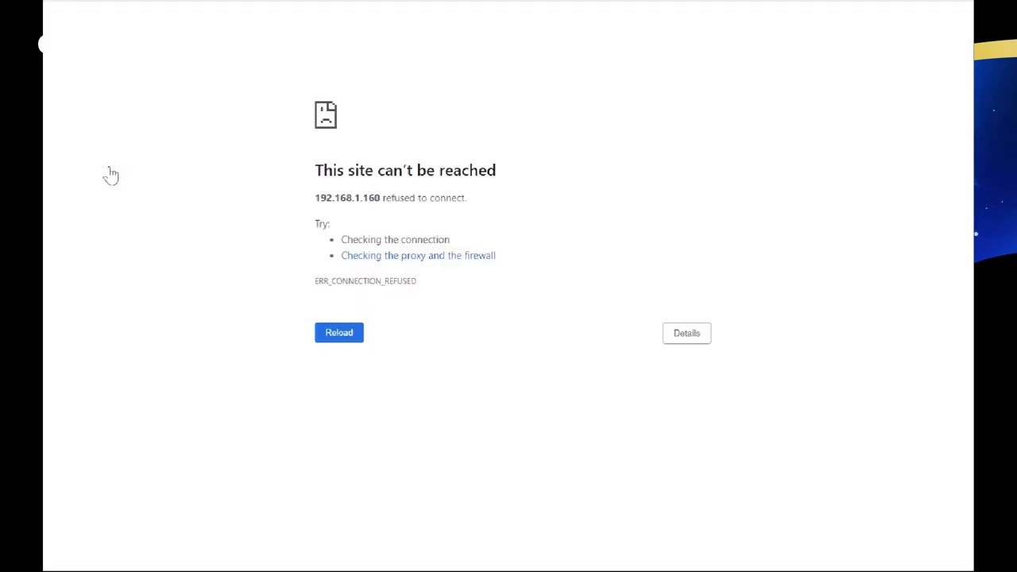
click(330, 336)
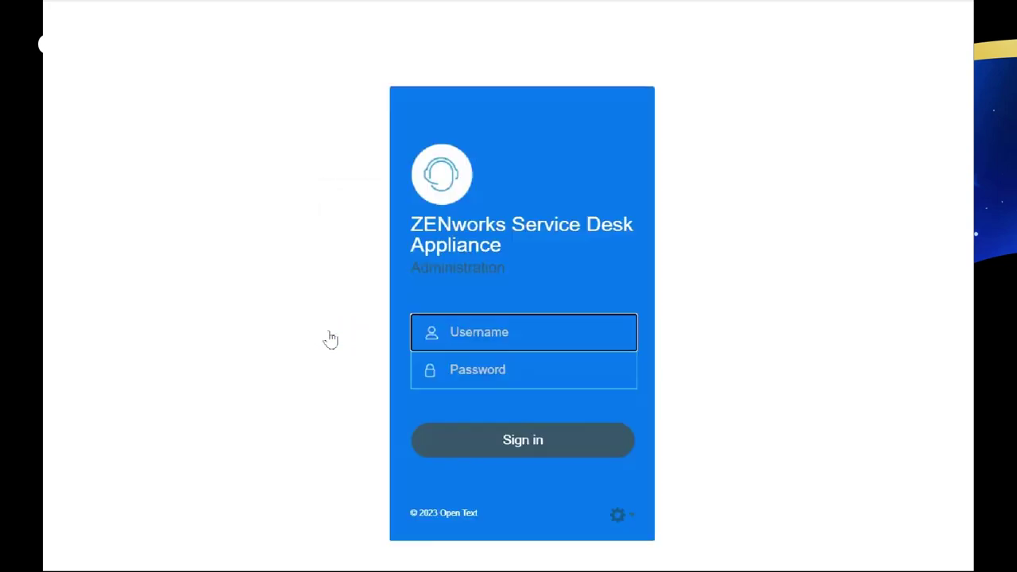
key(Tab)
key(Return)
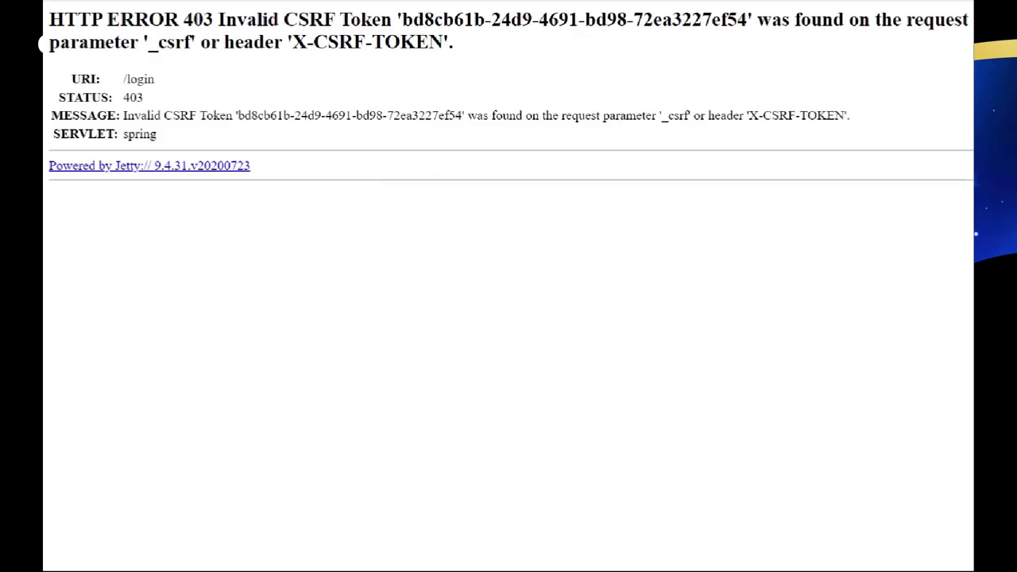
Step: Reload the login page and sign in as root with the correct password
key(BackSpace)
key(BackSpace)
key(BackSpace)
key(Return)
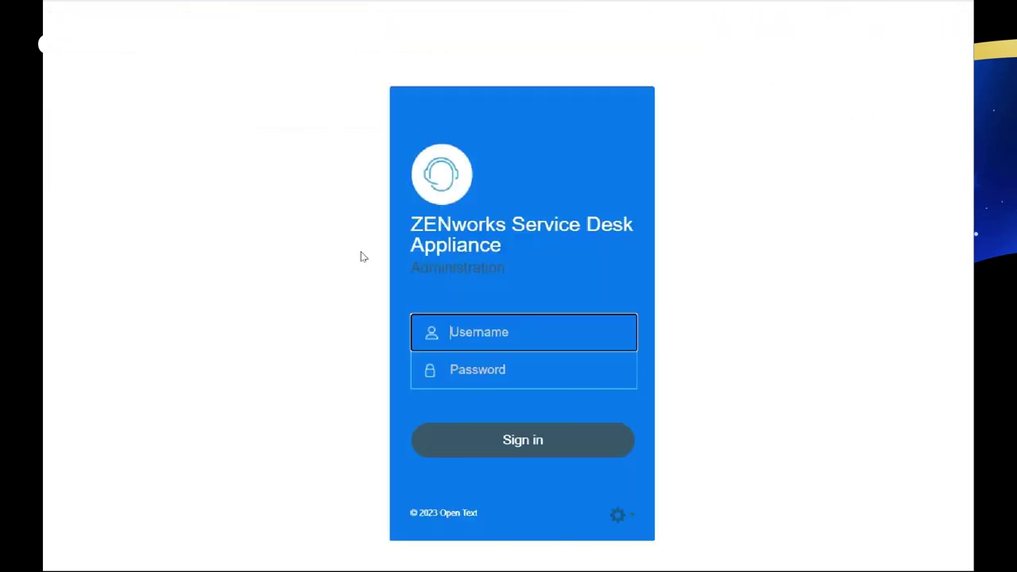
key(Tab)
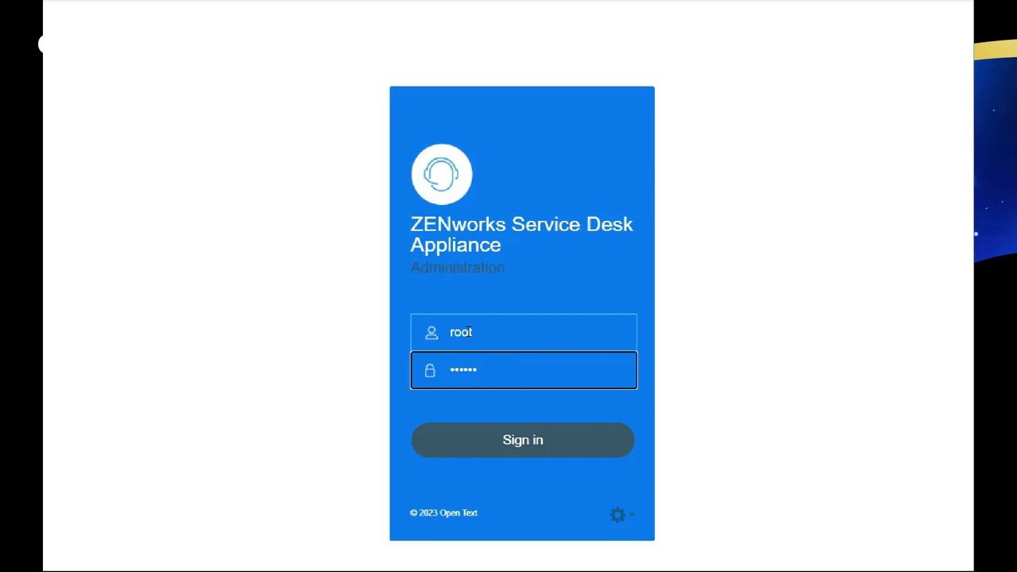
key(Return)
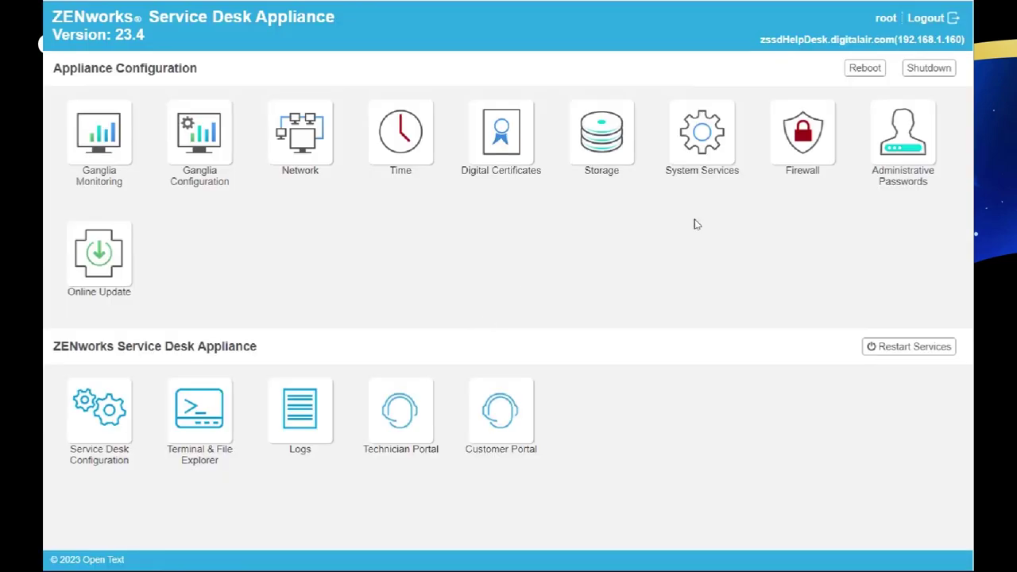
Step: Highlight the header version and the Application Setup message confirming the database upgraded to 23.4
drag(151, 16, 117, 34)
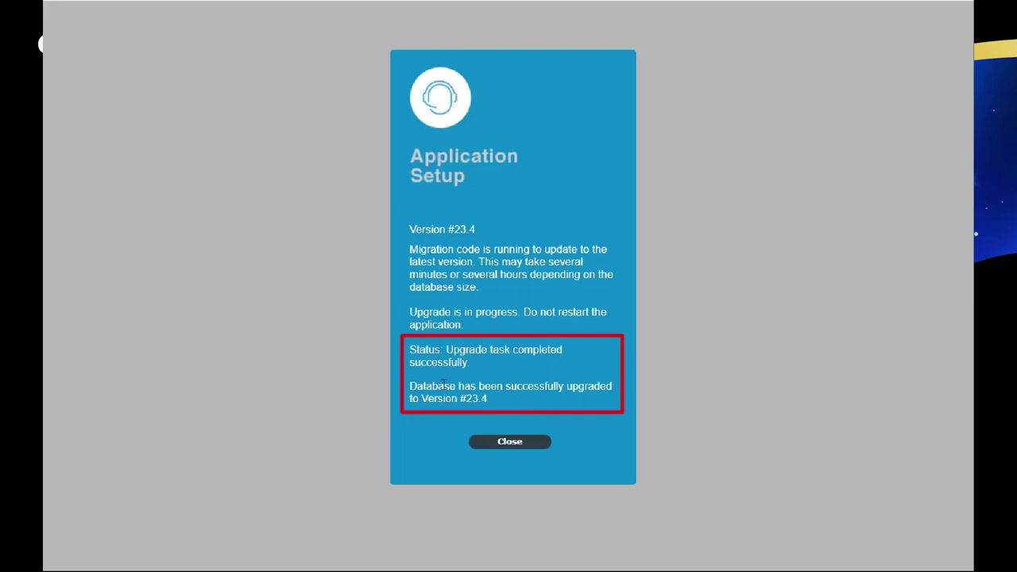
drag(409, 386, 490, 397)
triple_click(492, 397)
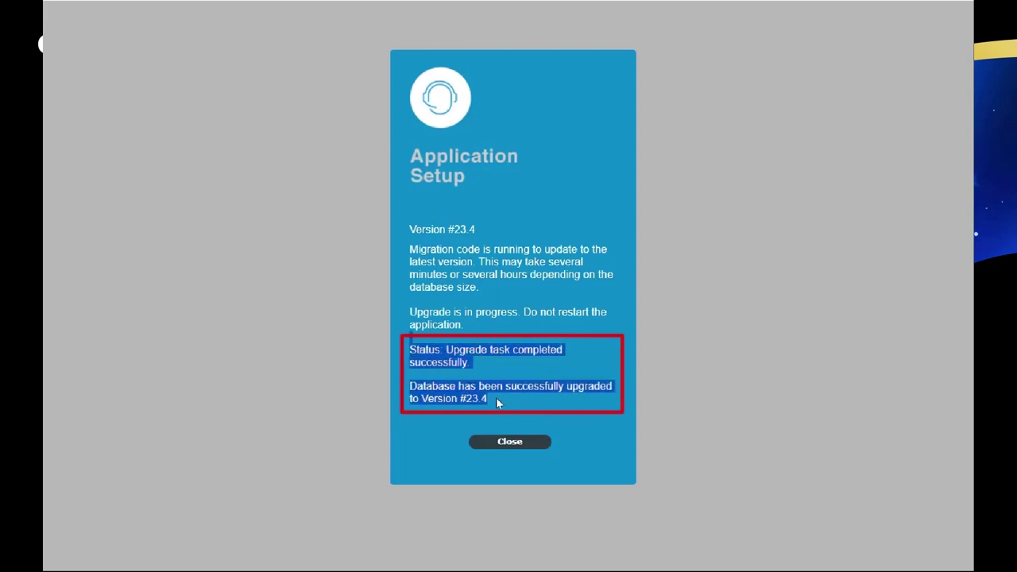
click(500, 398)
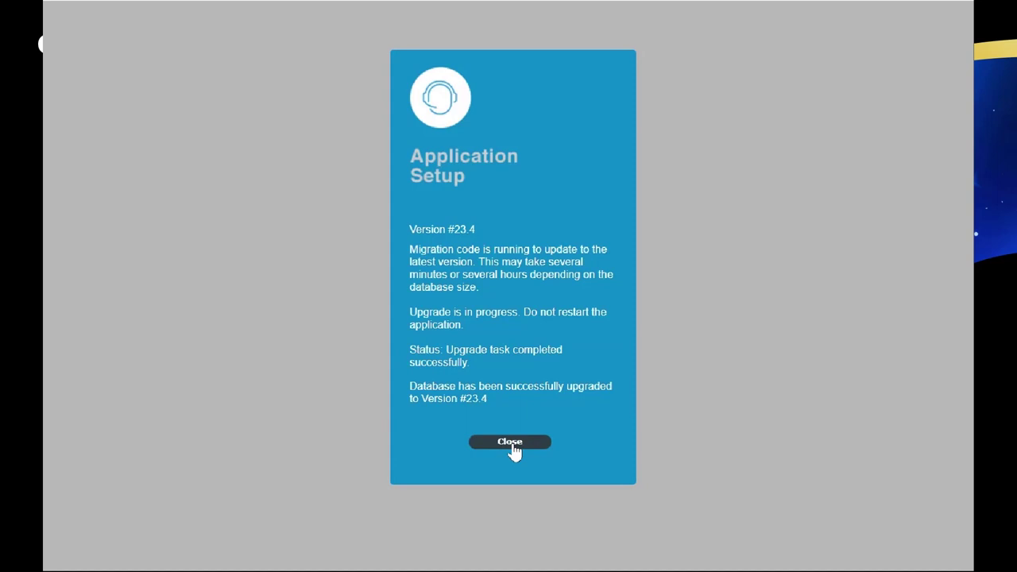
Step: Close the setup notice and log in with the technician account username and password
click(510, 442)
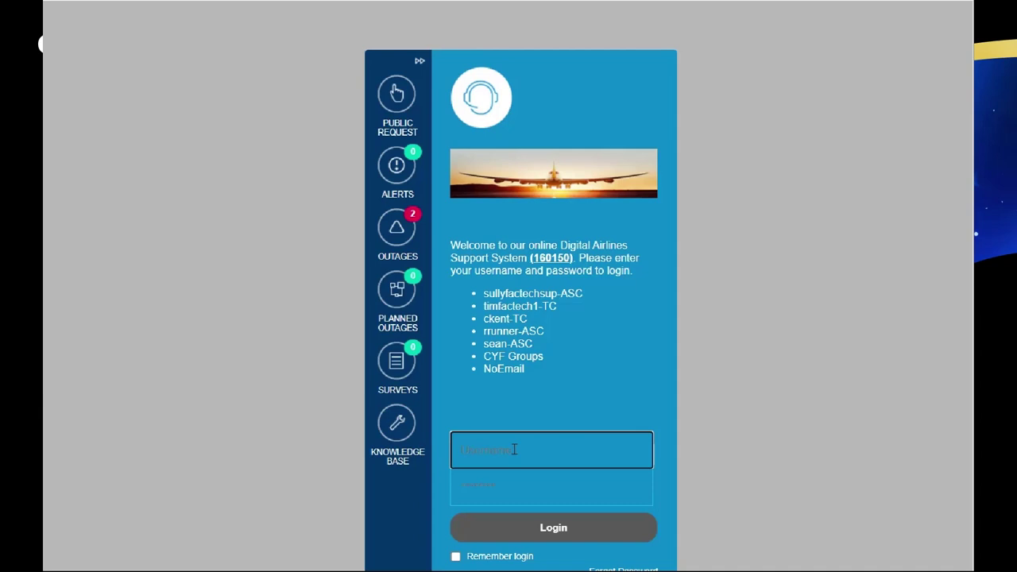
text(rrunner)
key(Tab)
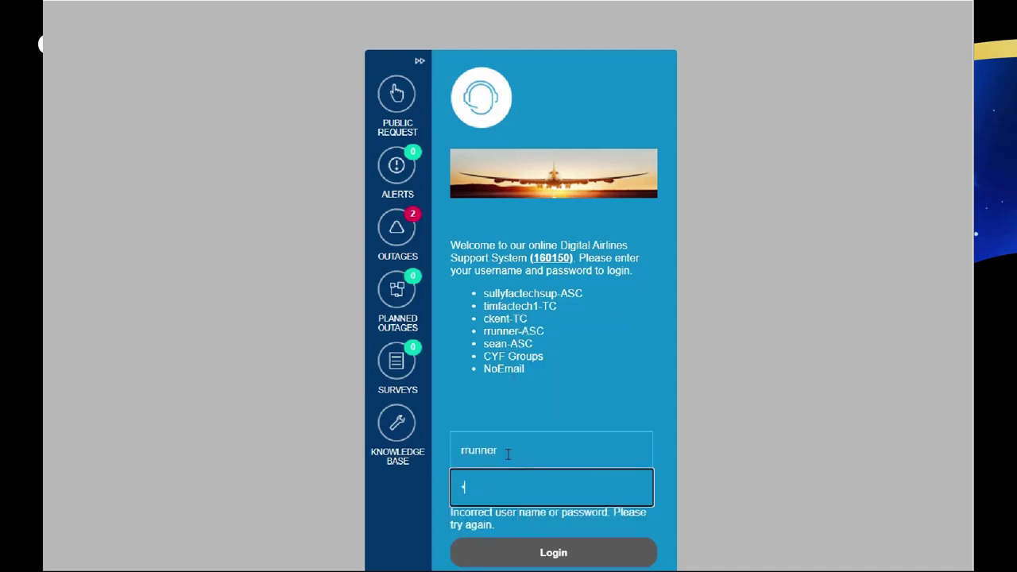
text(••••••••)
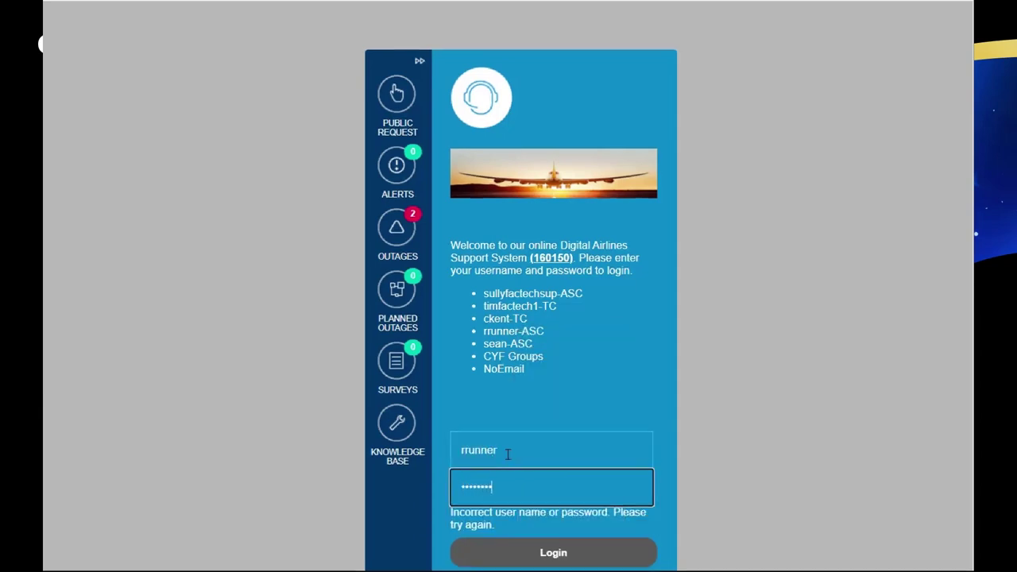
key(Return)
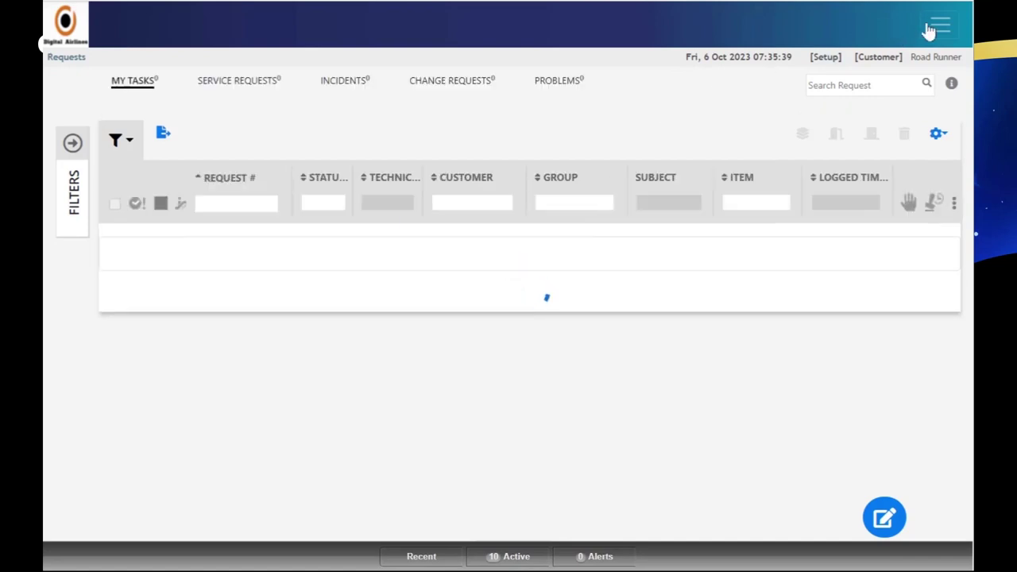
Step: Switch to the User area from the hamburger menu and reopen the menu
click(938, 29)
click(938, 28)
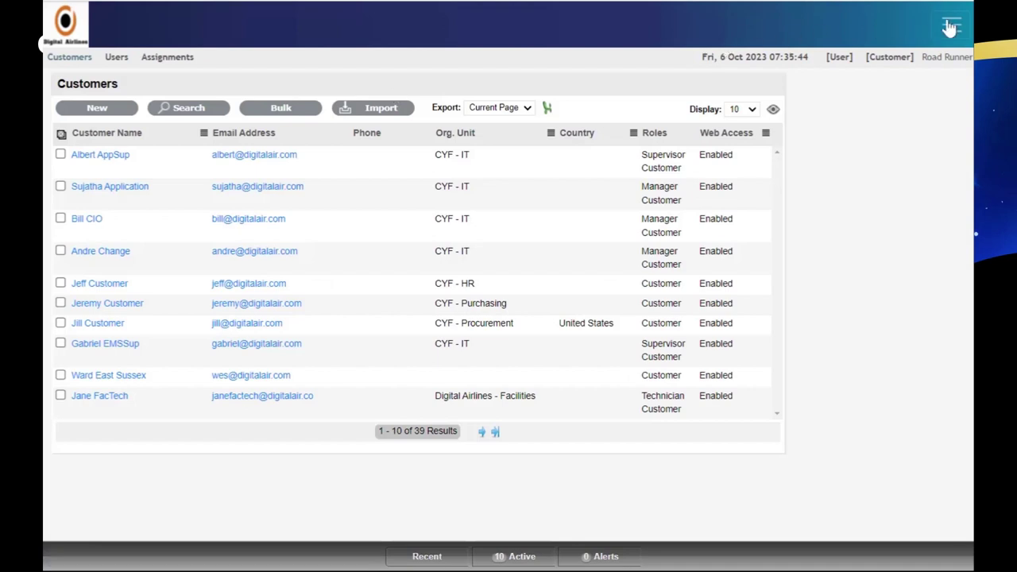
click(950, 25)
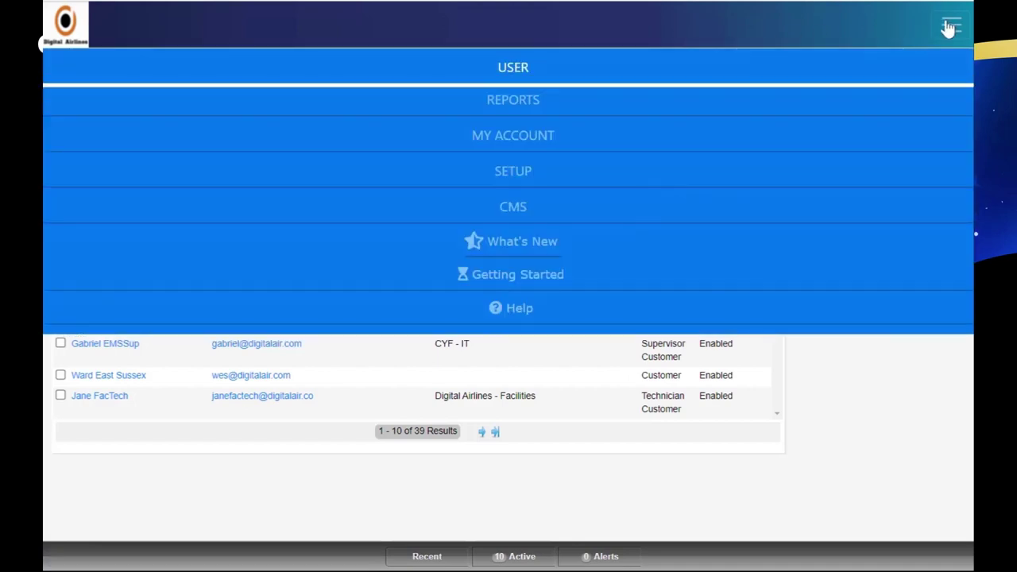
Step: Go to Setup > Licenses and highlight the licensed Version #23.4
click(515, 181)
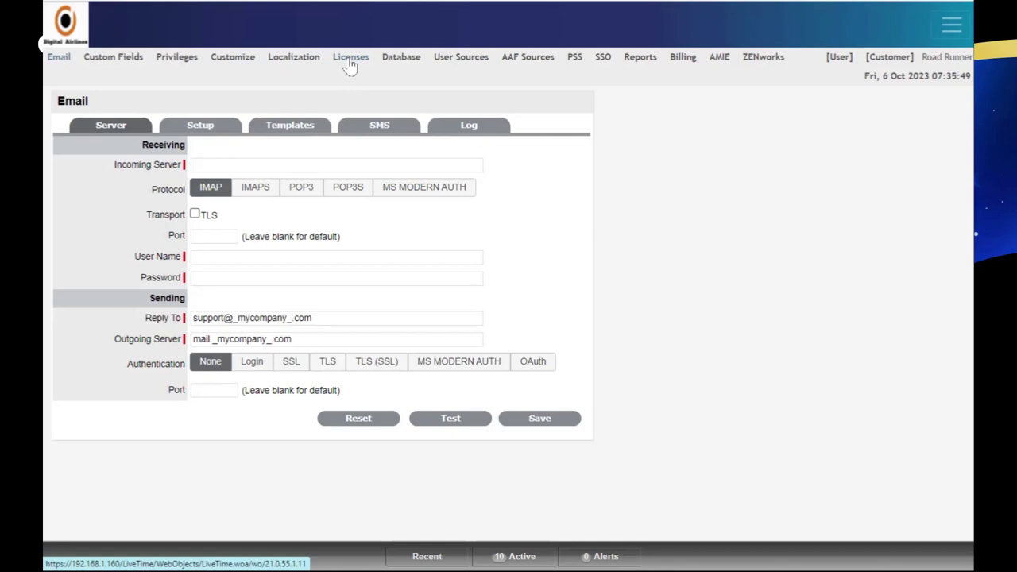
click(350, 64)
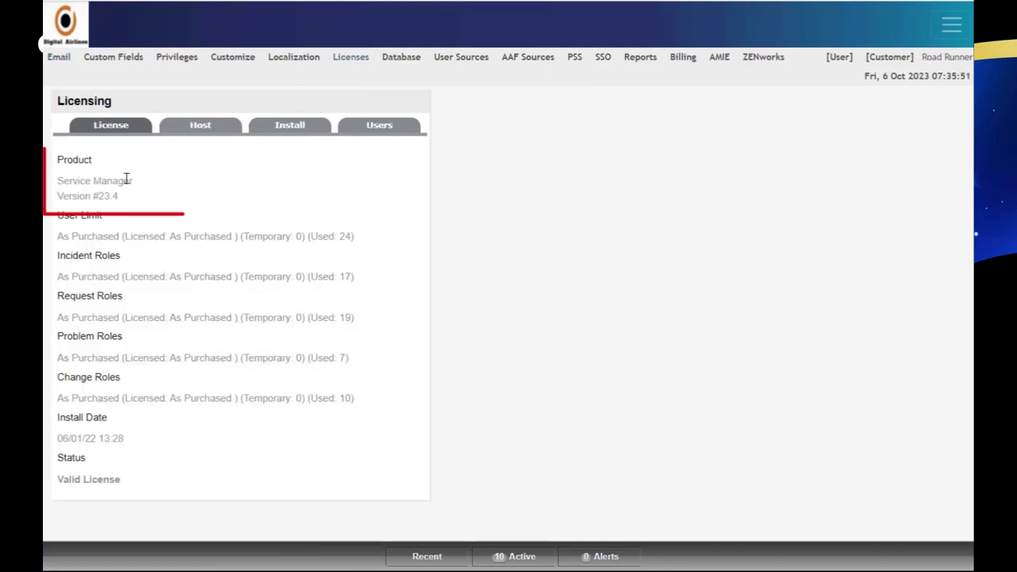
drag(119, 197, 58, 199)
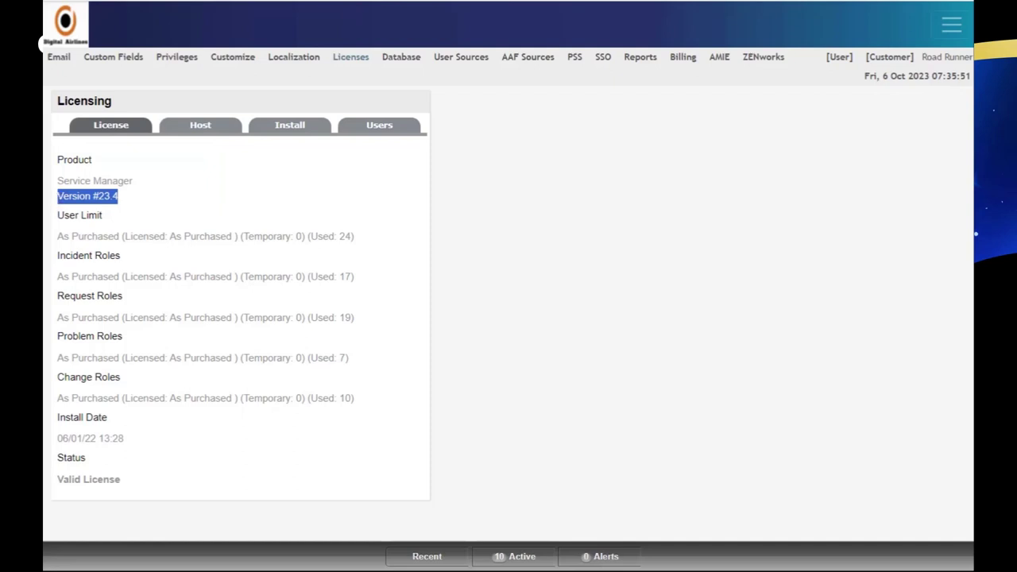
key(alt+Tab)
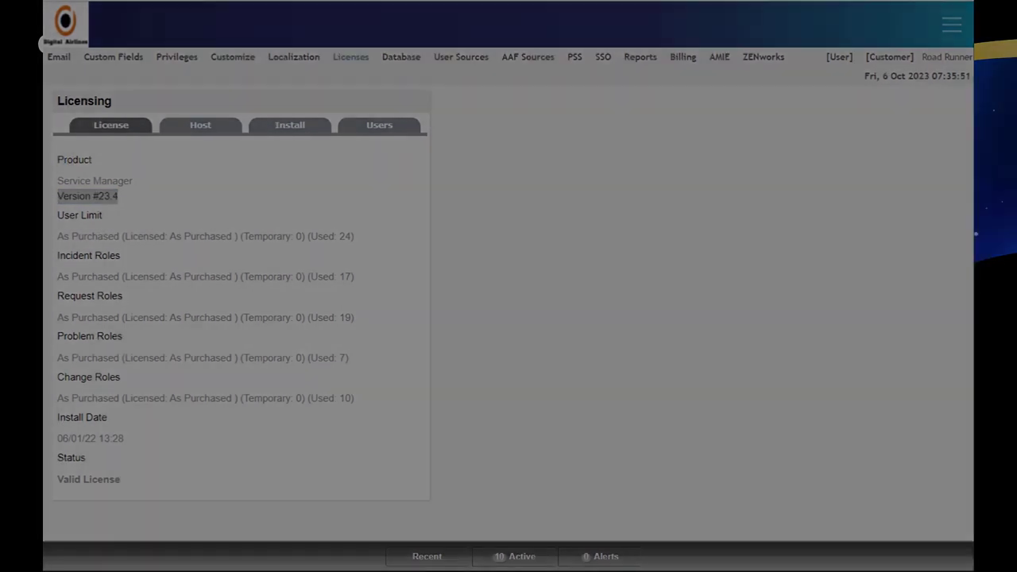